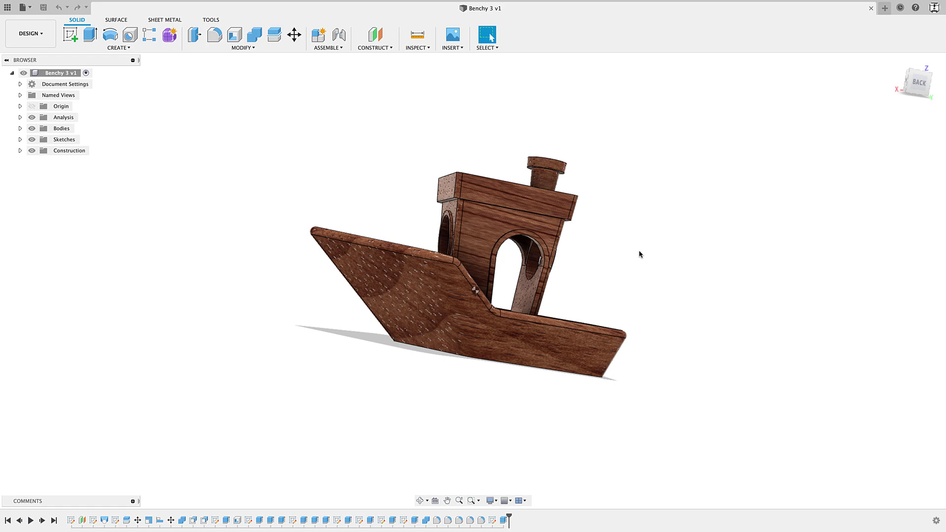
shift+middle_drag(709, 309, 561, 312)
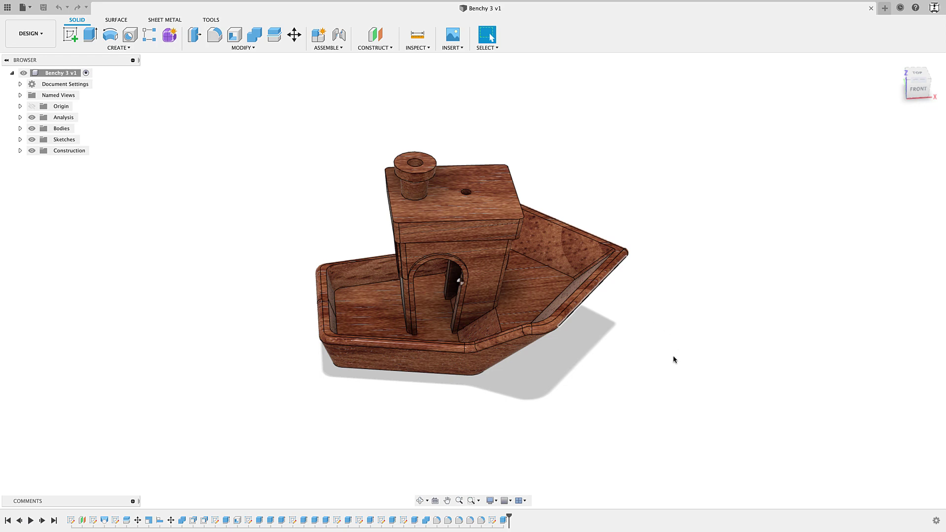
mouse_move(673, 359)
shift+middle_down()
mouse_move(679, 342)
mouse_move(707, 352)
mouse_move(660, 351)
shift+middle_up()
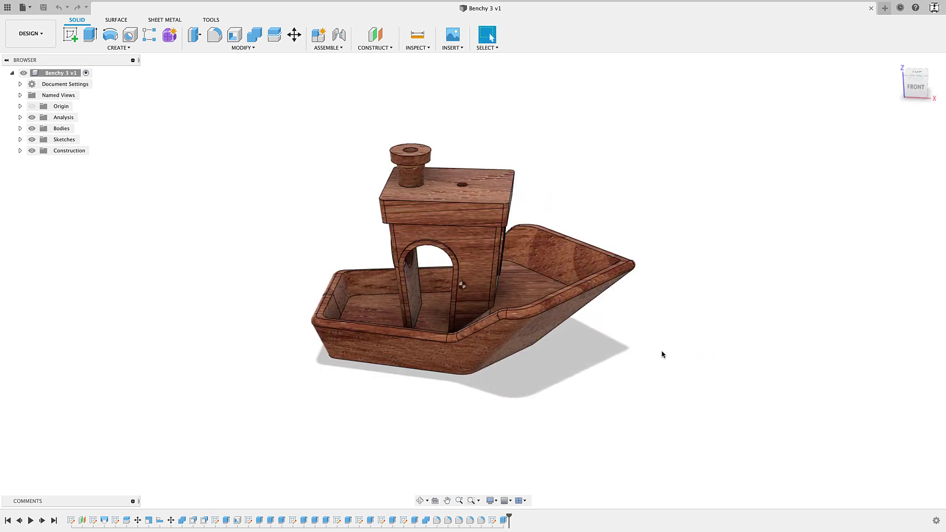
key(super+Tab)
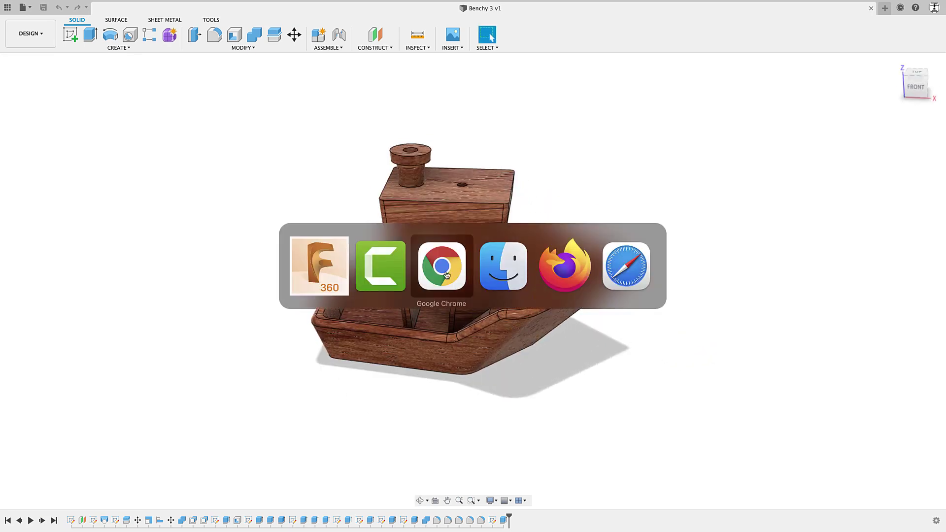
click(446, 272)
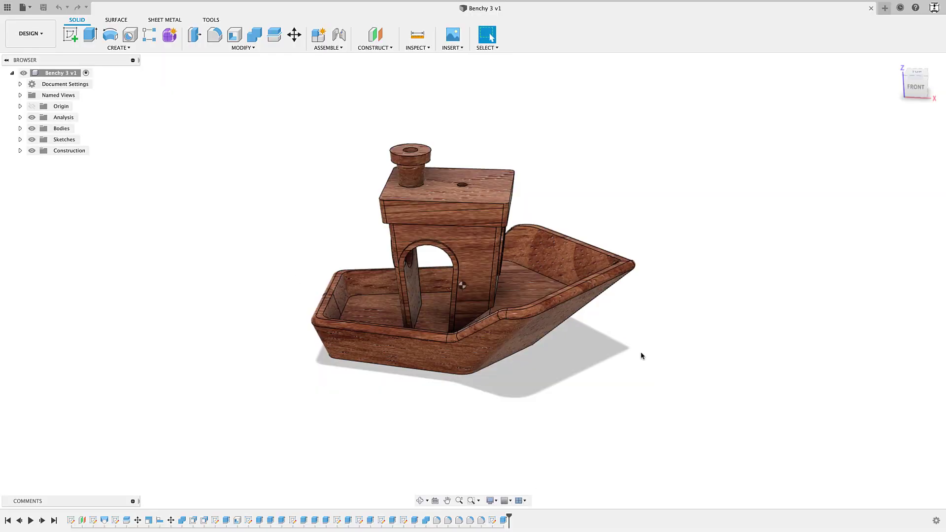
shift+middle_drag(639, 355, 712, 358)
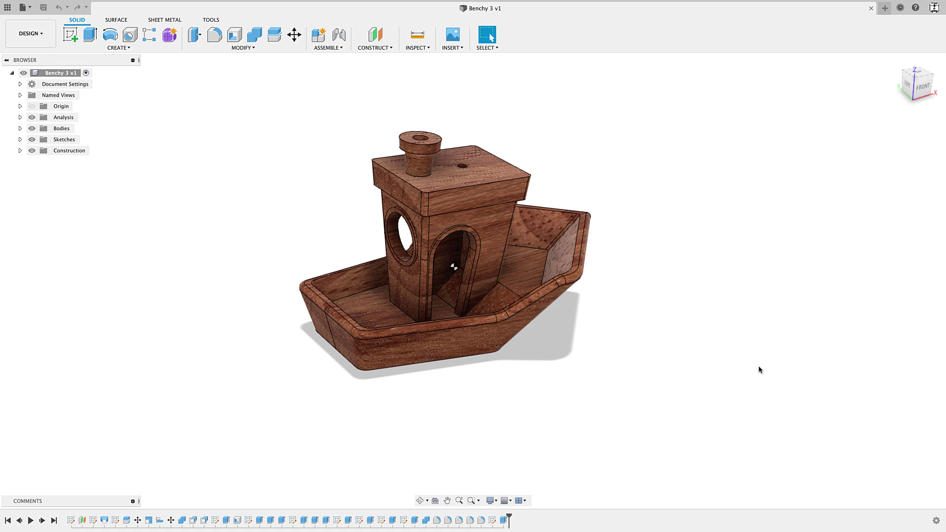
shift+middle_drag(758, 370, 735, 342)
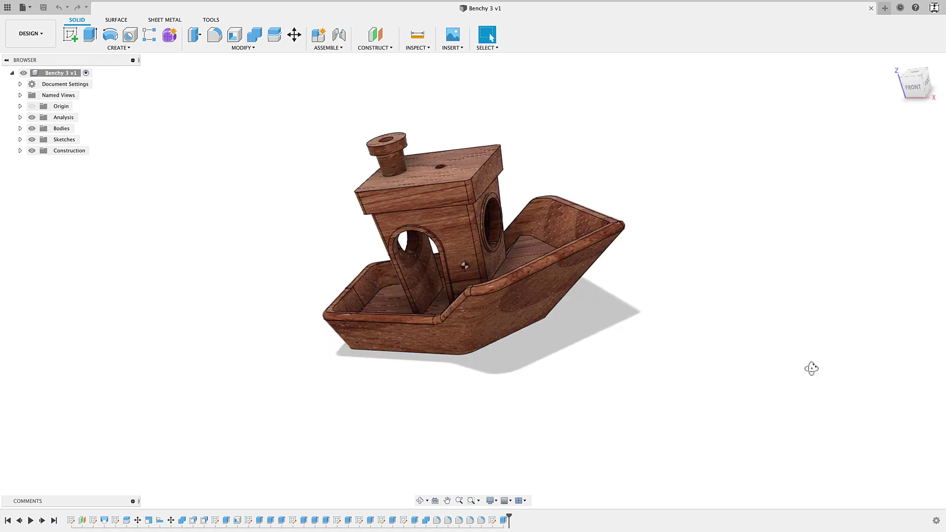
shift+middle_drag(811, 368, 744, 376)
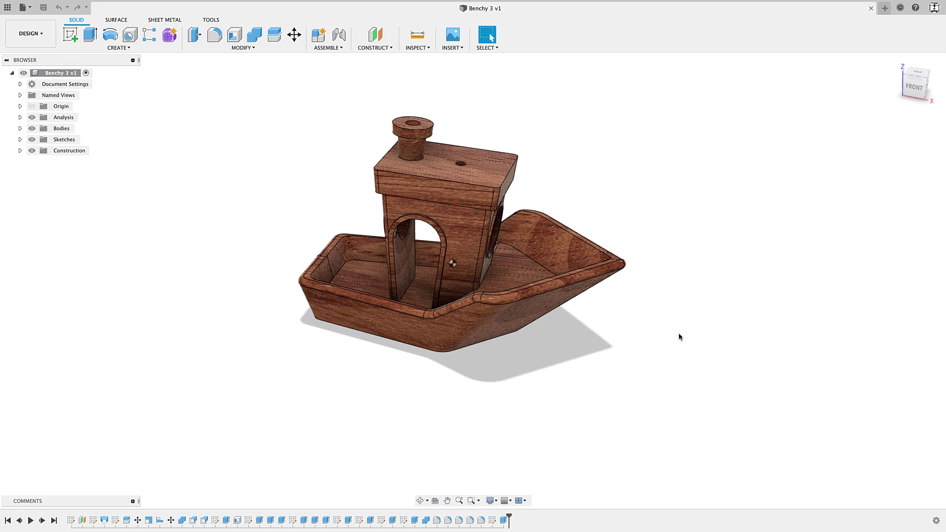
- Create a new design and start a sketch on the horizontal XY origin plane
click(885, 8)
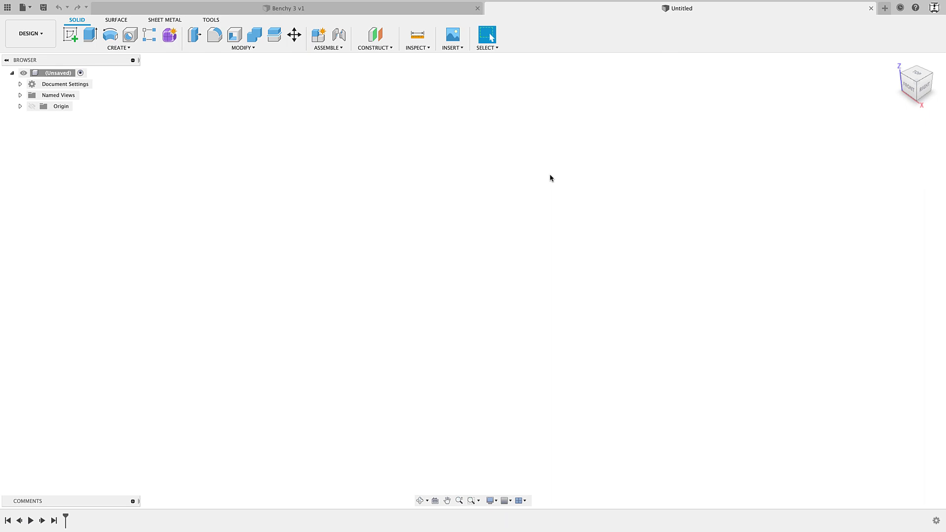
click(72, 35)
click(538, 277)
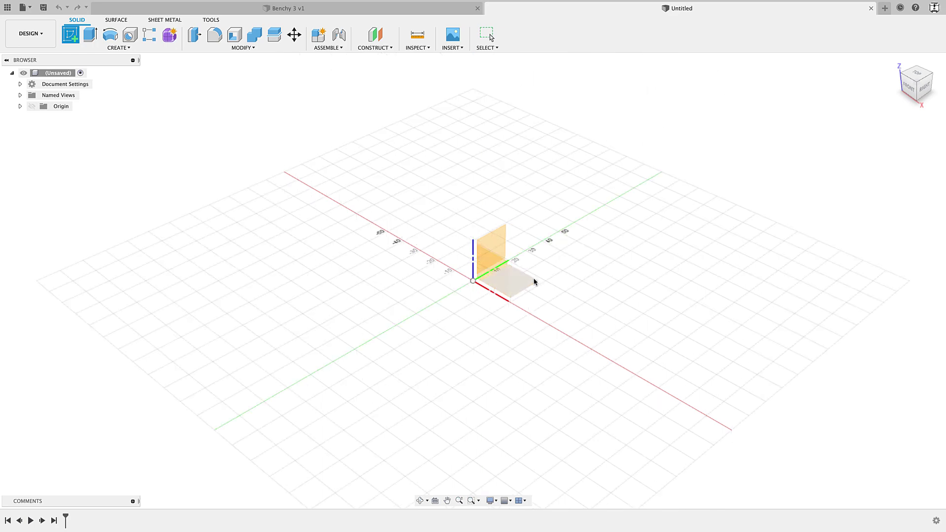
- Sketch a centre-diameter circle about 7 mm in diameter, centred on the origin
scroll(465, 334, up, 2)
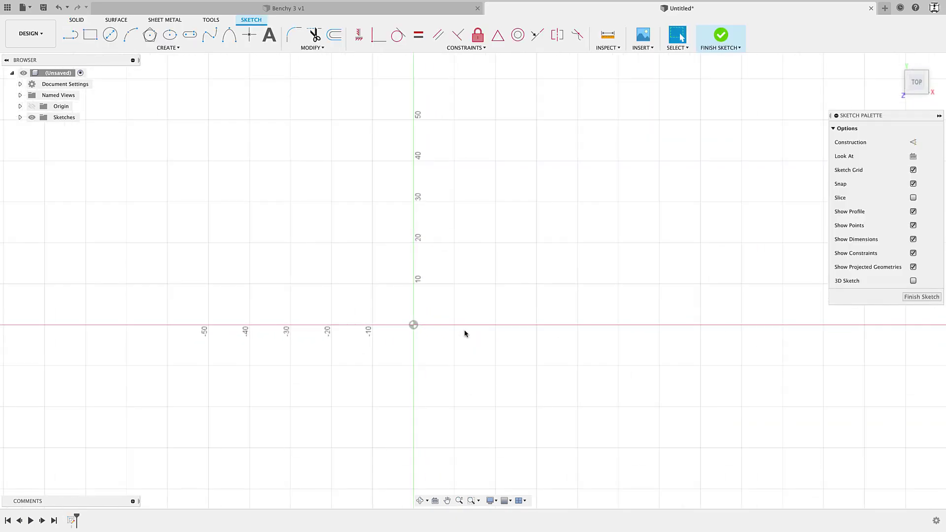
key(c)
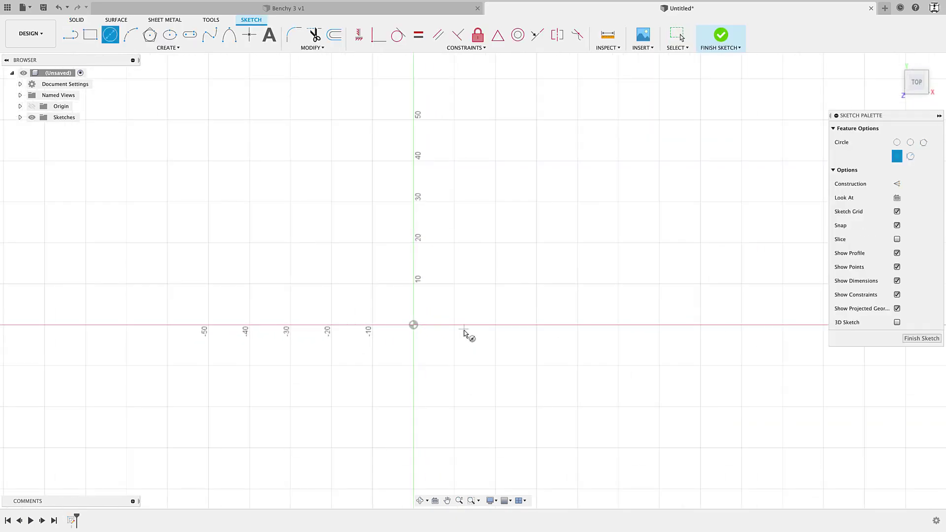
click(414, 325)
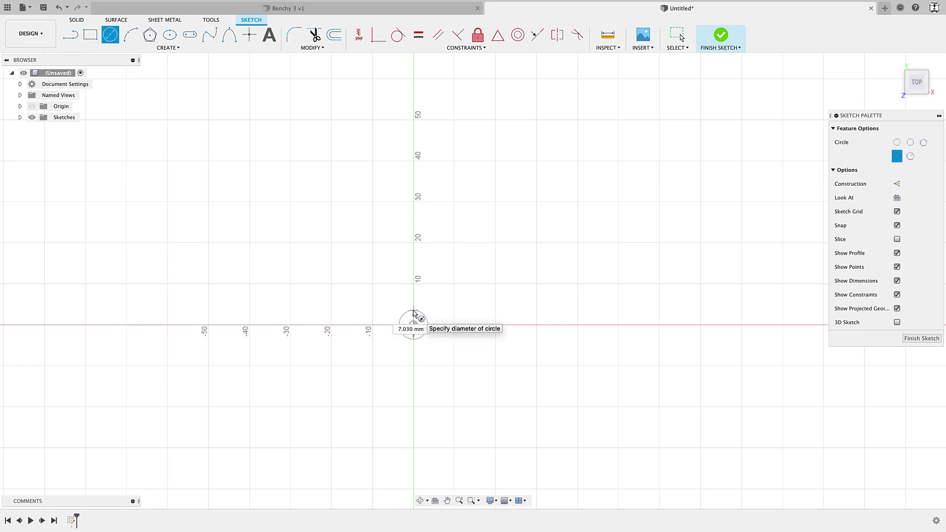
click(414, 311)
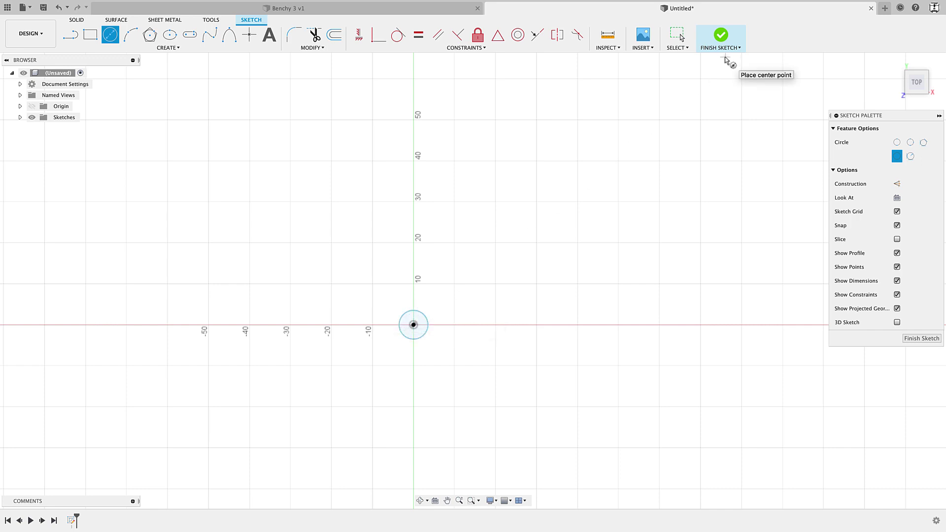
key(Escape)
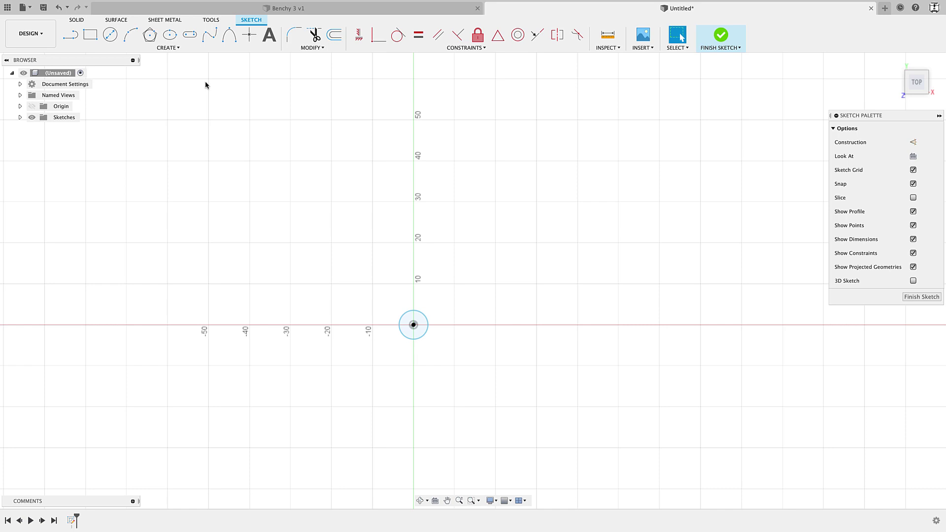
click(171, 47)
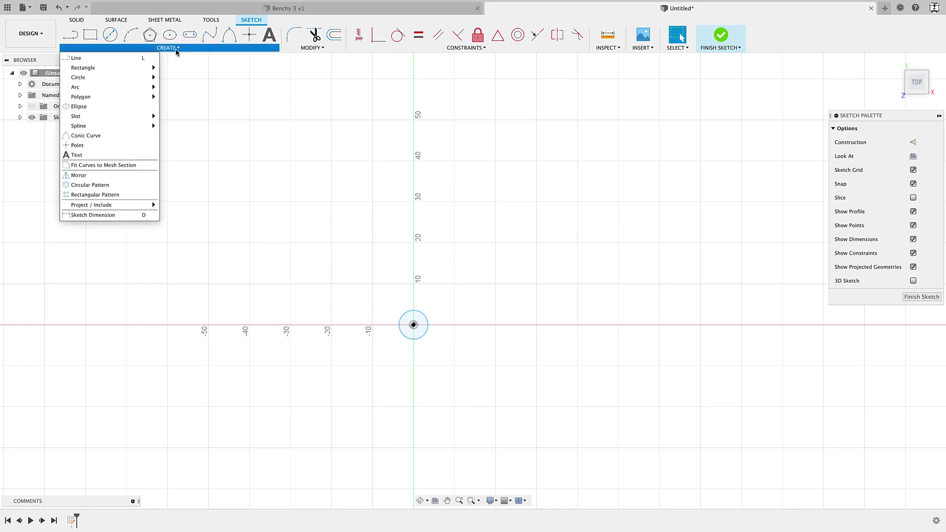
click(89, 195)
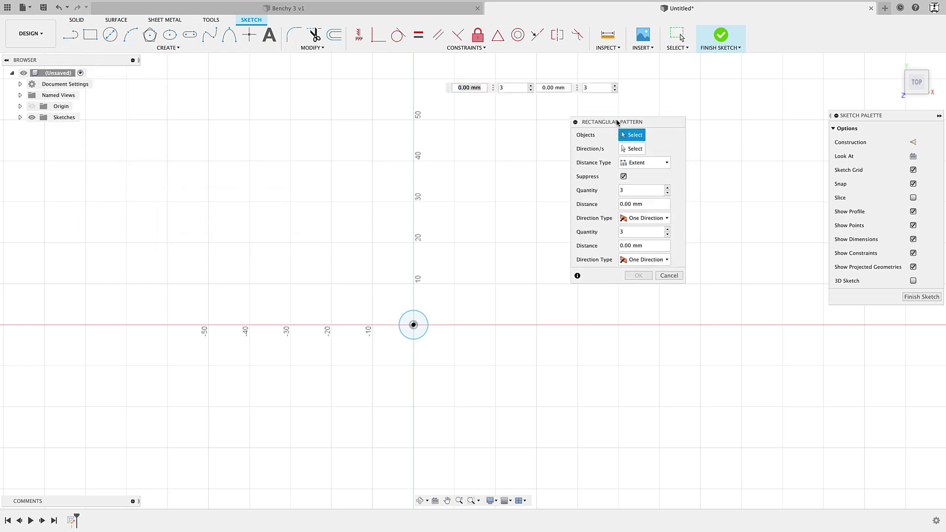
drag(617, 122, 559, 161)
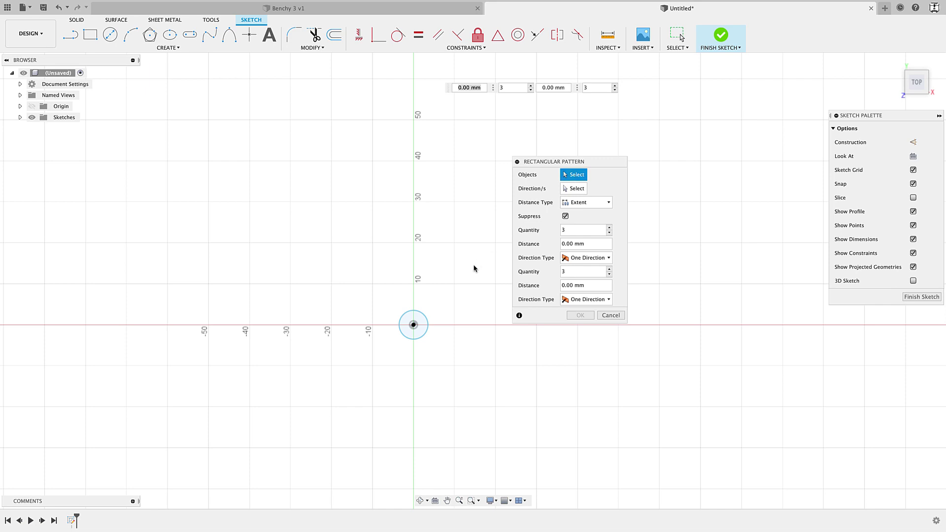
click(419, 324)
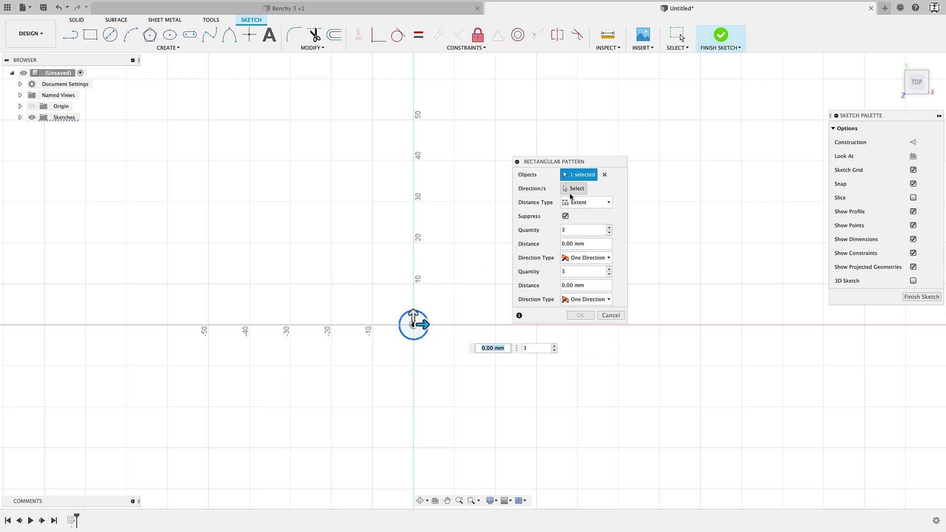
click(573, 189)
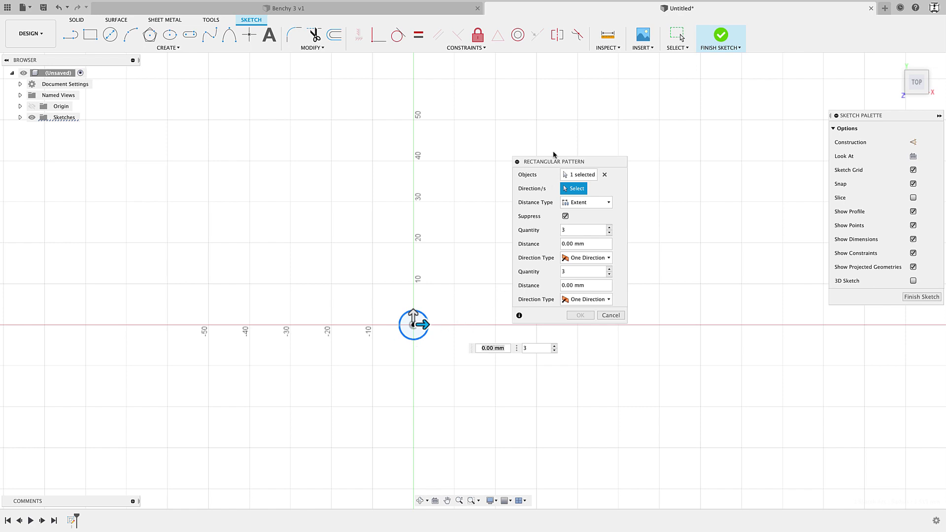
drag(552, 159, 600, 158)
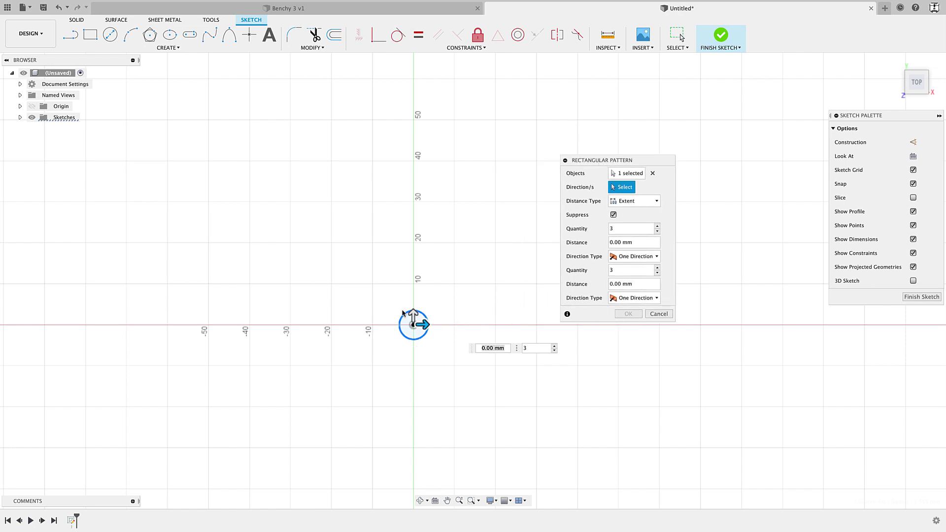
text(37)
key(Tab)
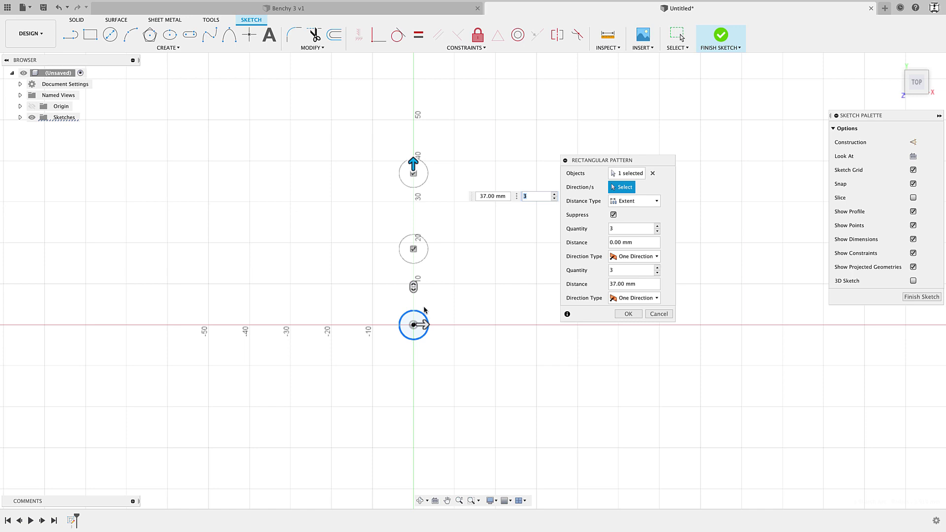
drag(421, 325, 559, 324)
middle_drag(494, 382, 442, 404)
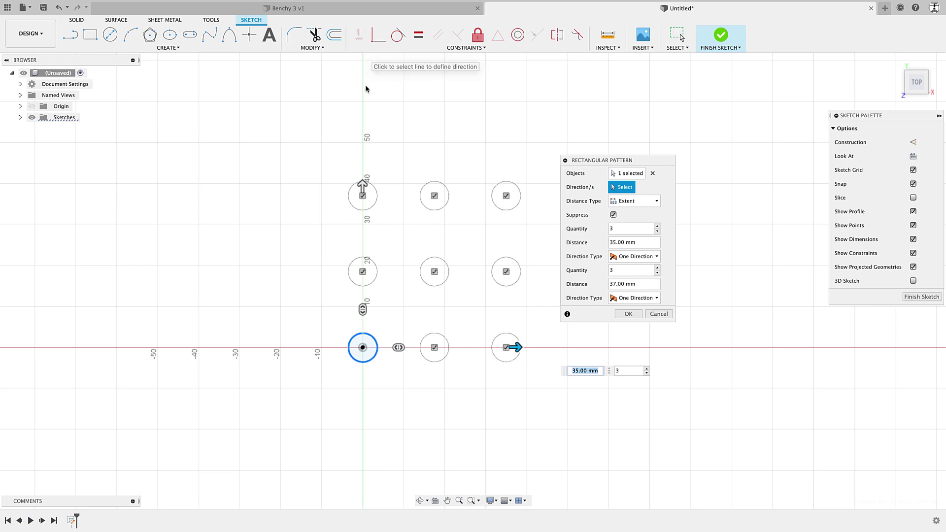
key(Tab)
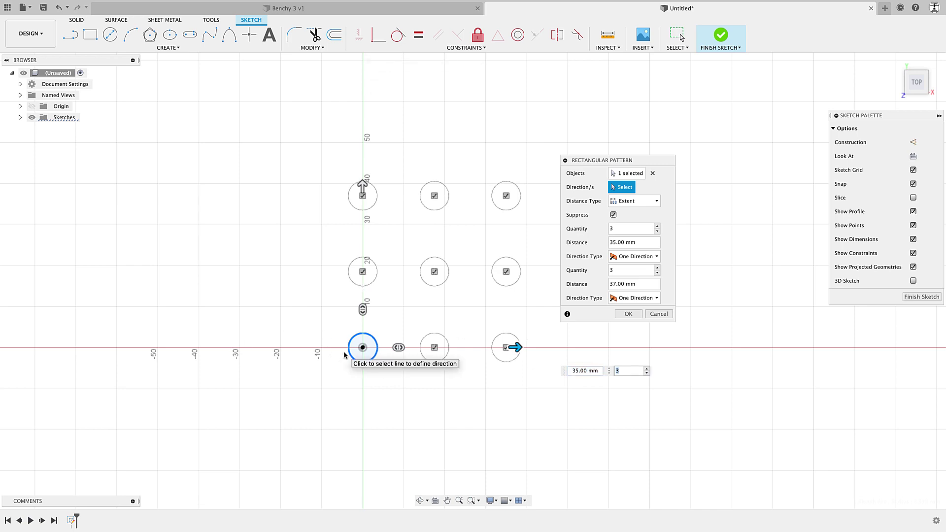
middle_drag(348, 355, 321, 362)
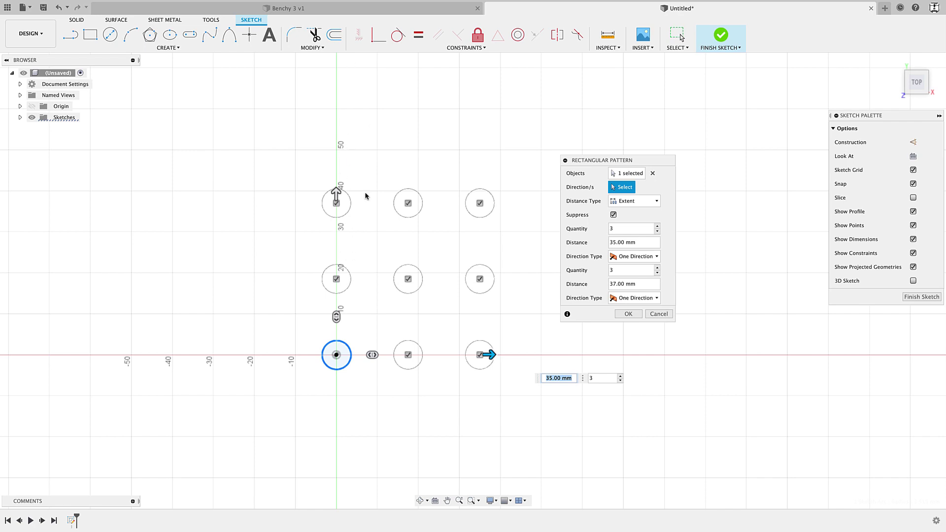
click(659, 315)
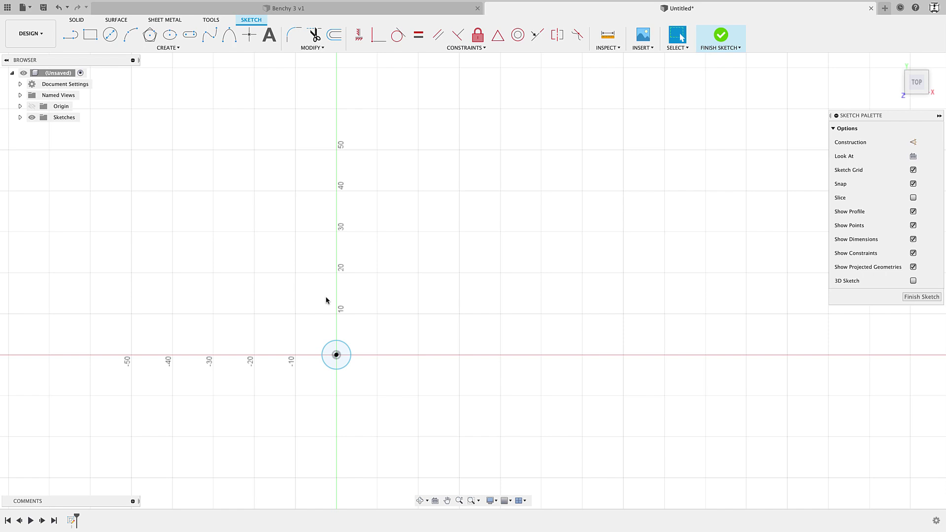
- Draw two separate lines from the circle's centre, one sloping up to about (28, 44) mm and one sloping down to about (20, -30) mm
key(l)
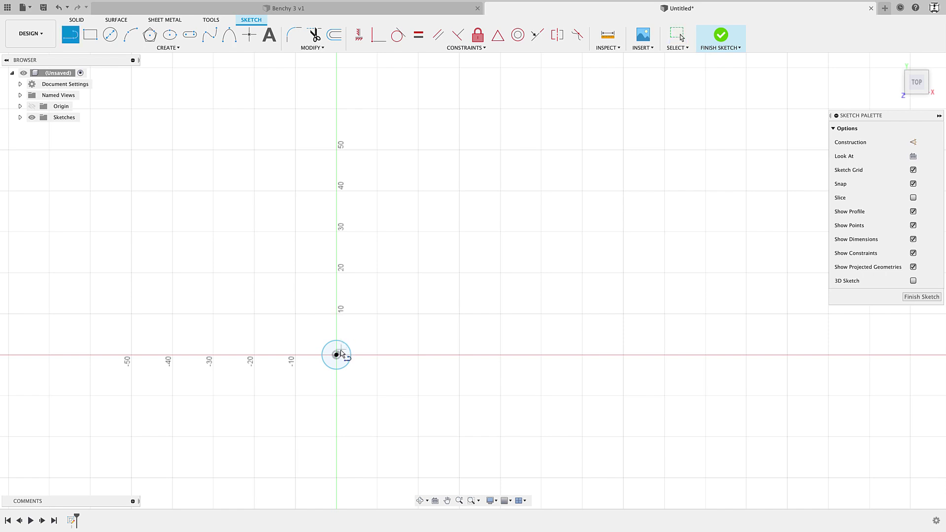
click(336, 355)
click(451, 176)
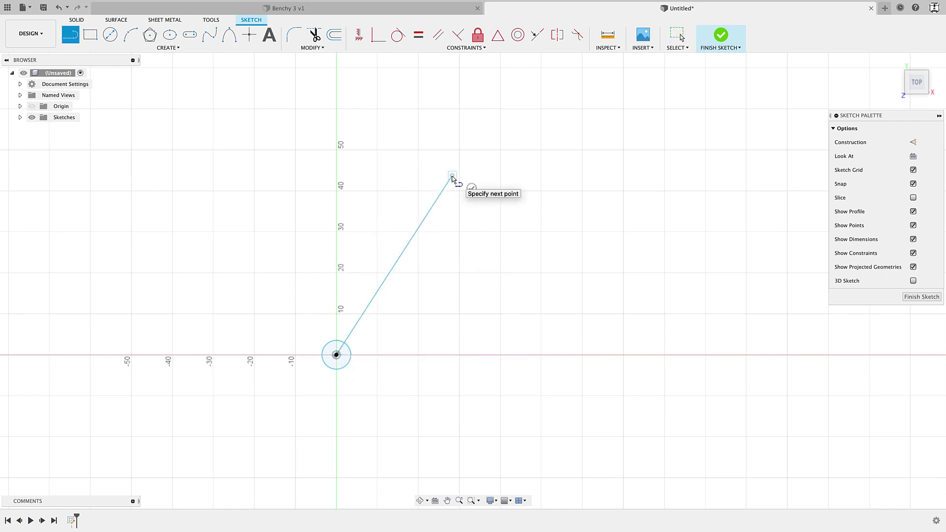
click(468, 186)
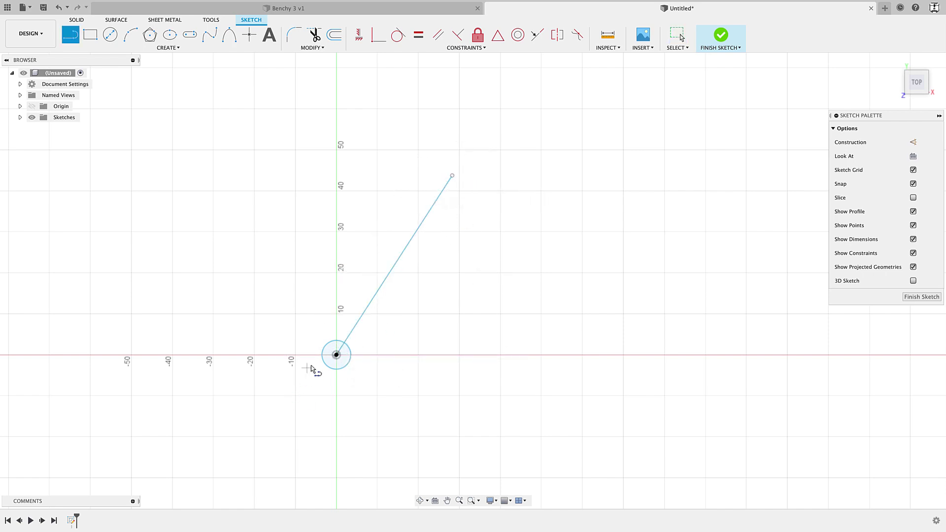
click(336, 354)
click(418, 477)
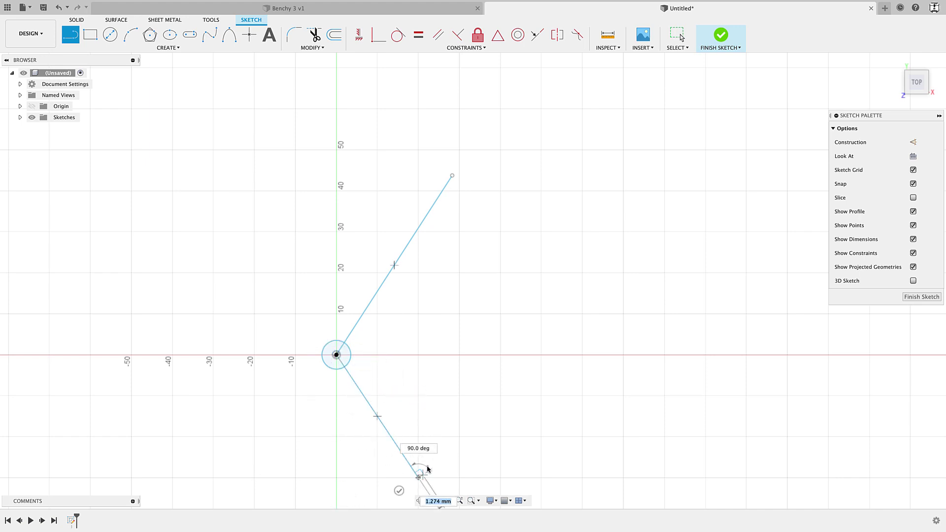
key(Escape)
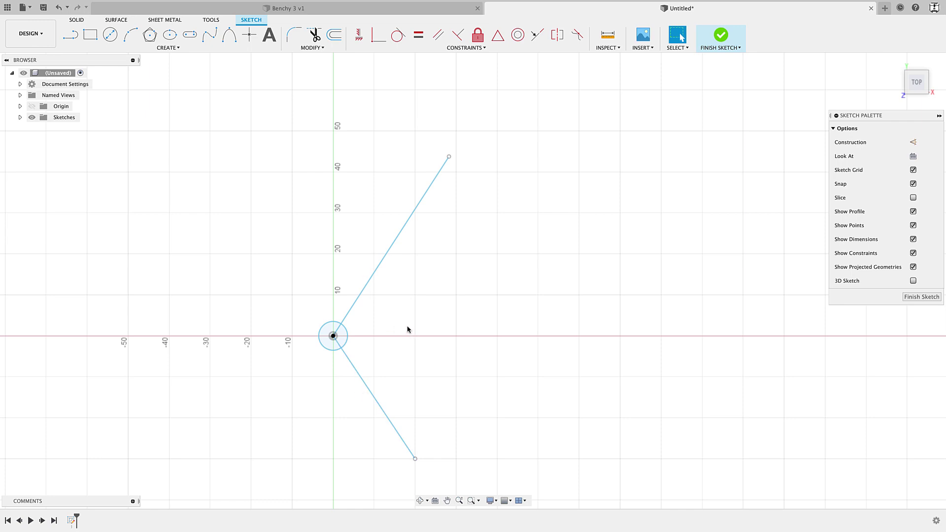
- Convert both sloping lines from the circle's centre into construction lines
click(389, 256)
key(x)
shift+click(355, 373)
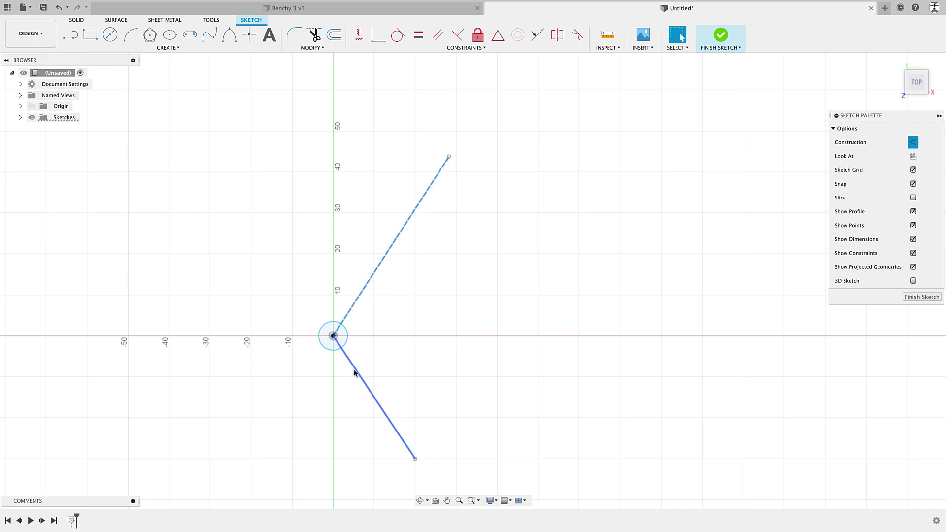
click(355, 371)
key(x)
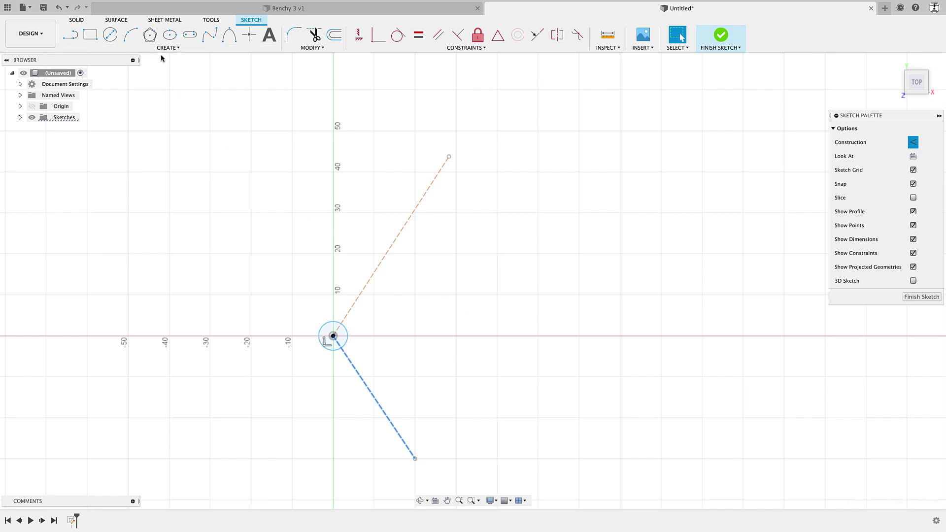
click(174, 127)
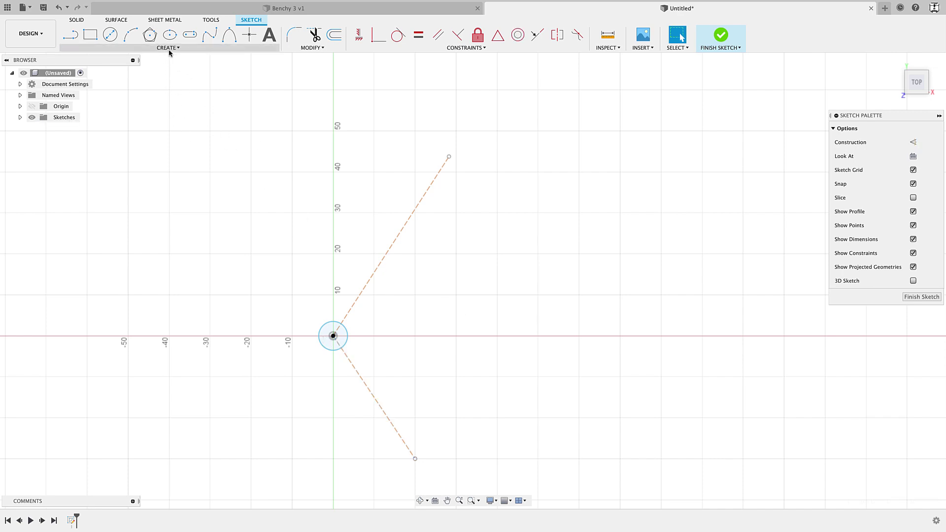
- Start a sketch rectangular pattern of the small circle, using the two sloping construction lines as its directions
click(148, 48)
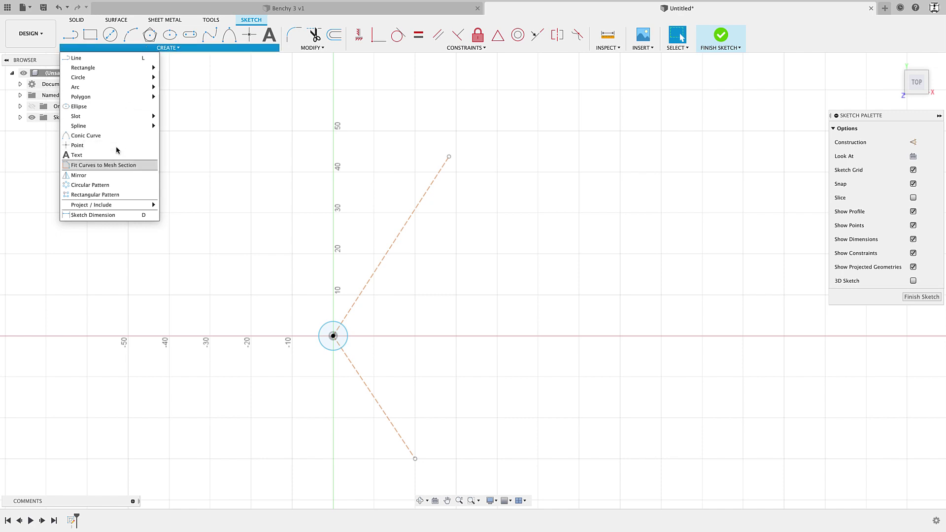
click(105, 195)
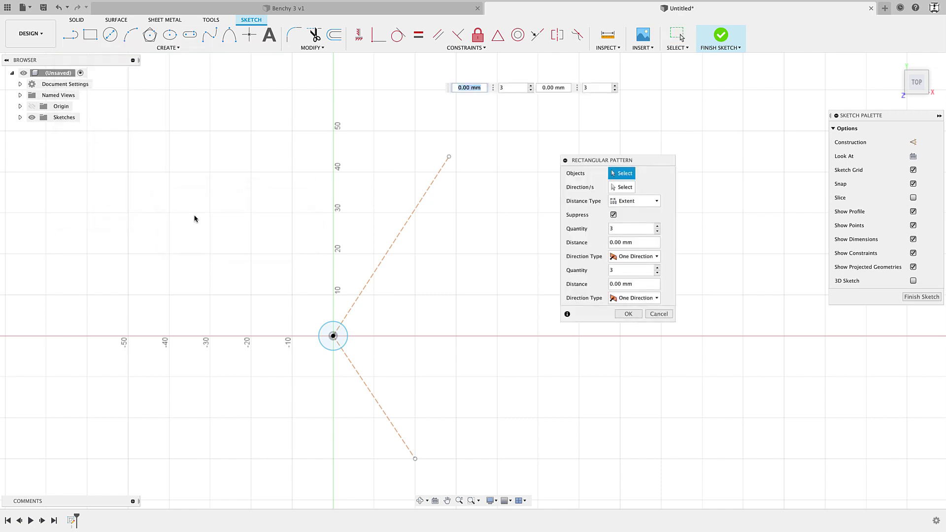
click(594, 191)
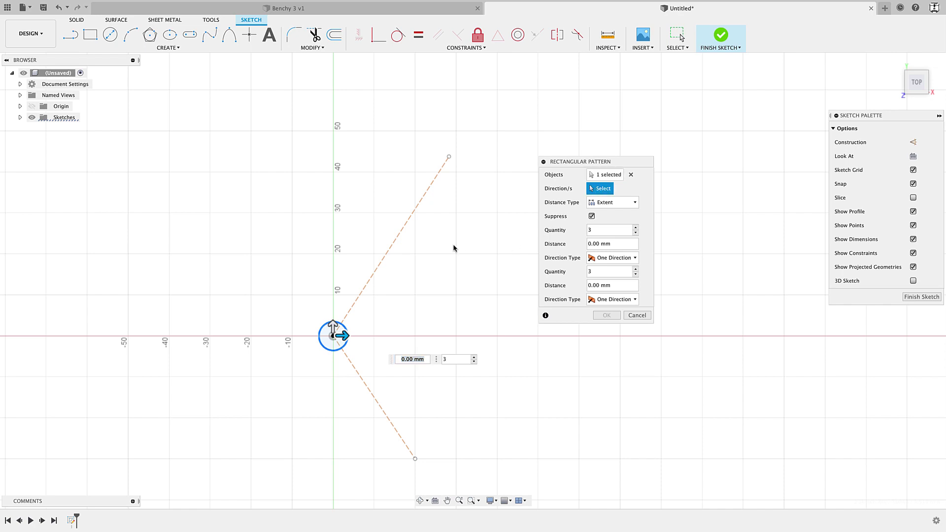
click(413, 215)
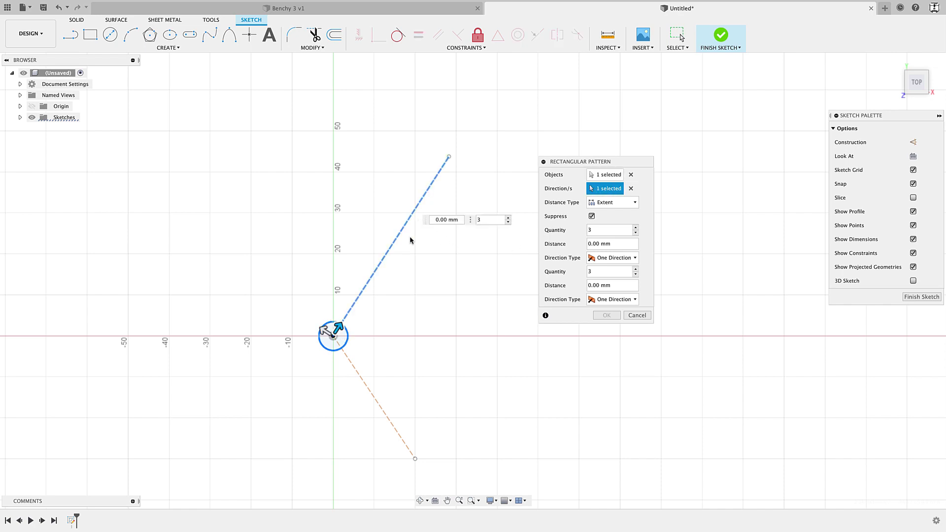
click(362, 382)
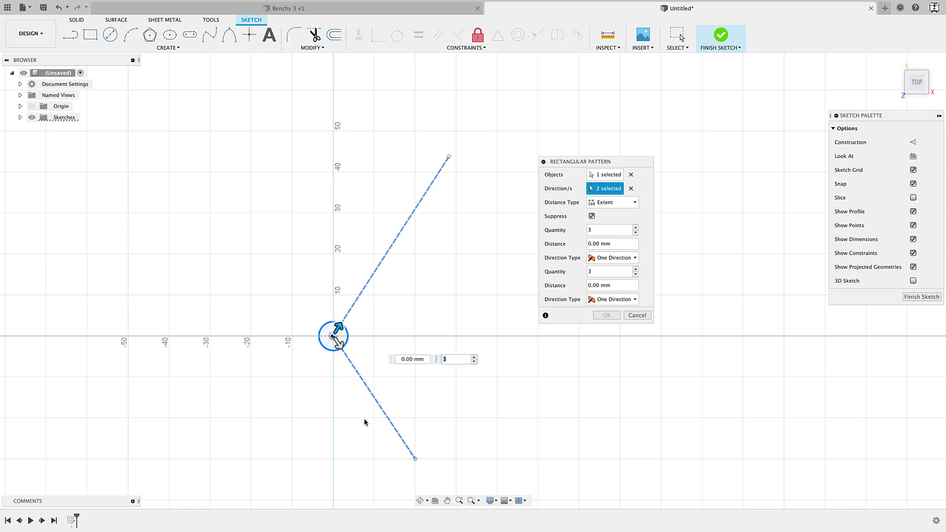
- Pattern the circle with a 44 mm extent along the upper line and four instances over 33 mm along the lower line
drag(339, 330, 436, 179)
drag(339, 345, 413, 458)
middle_drag(486, 427, 393, 398)
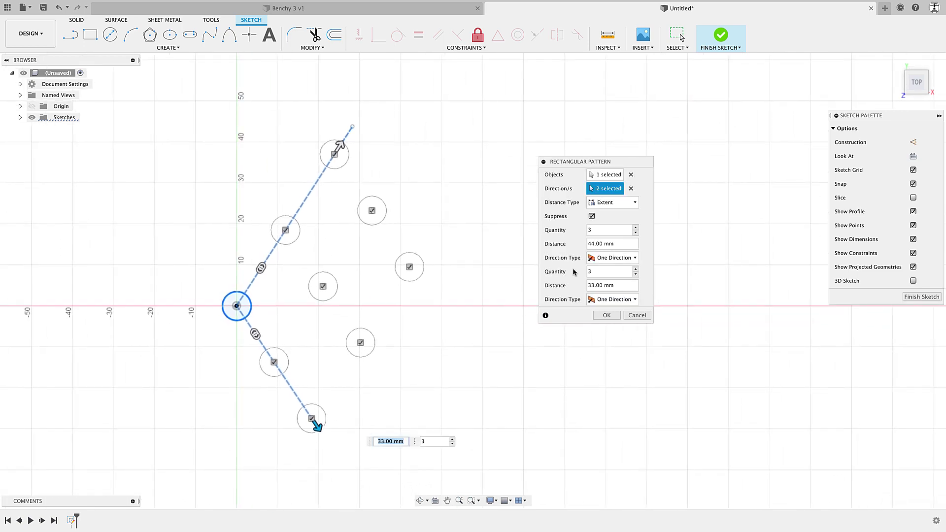
click(452, 438)
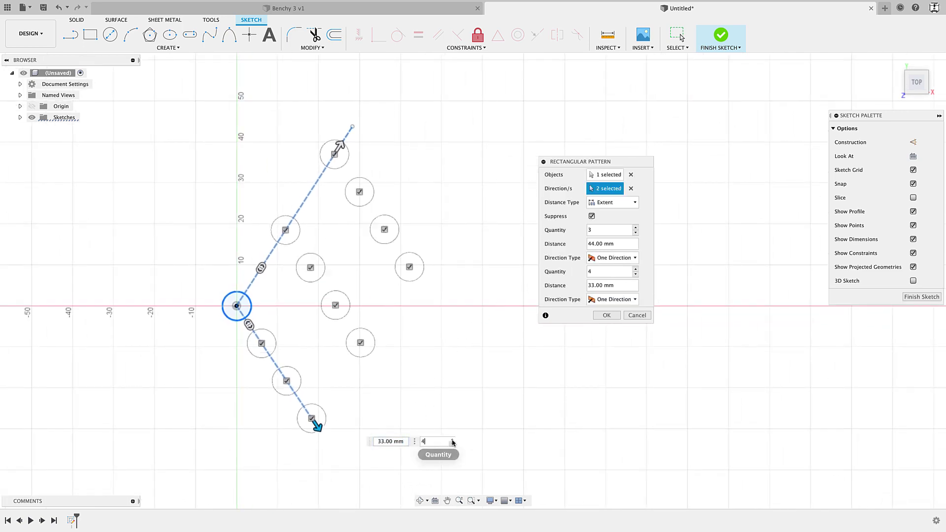
drag(578, 162, 555, 156)
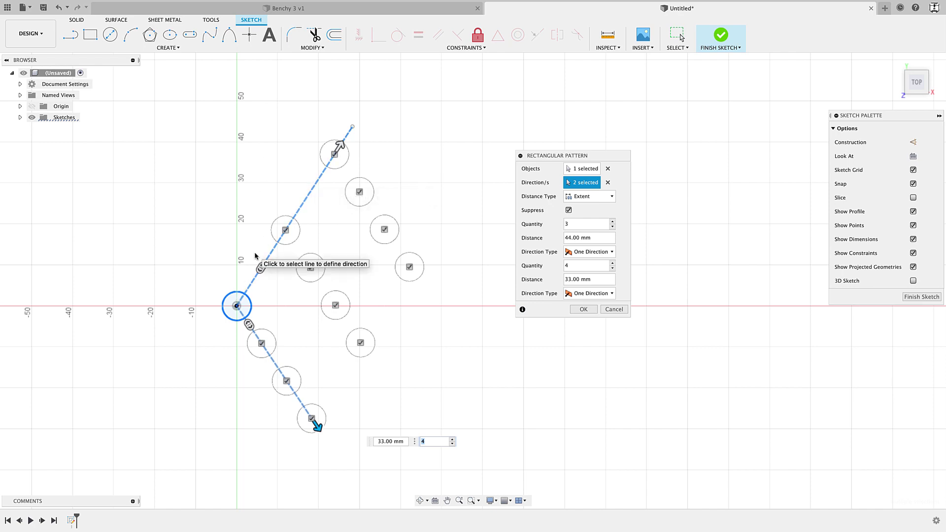
click(584, 310)
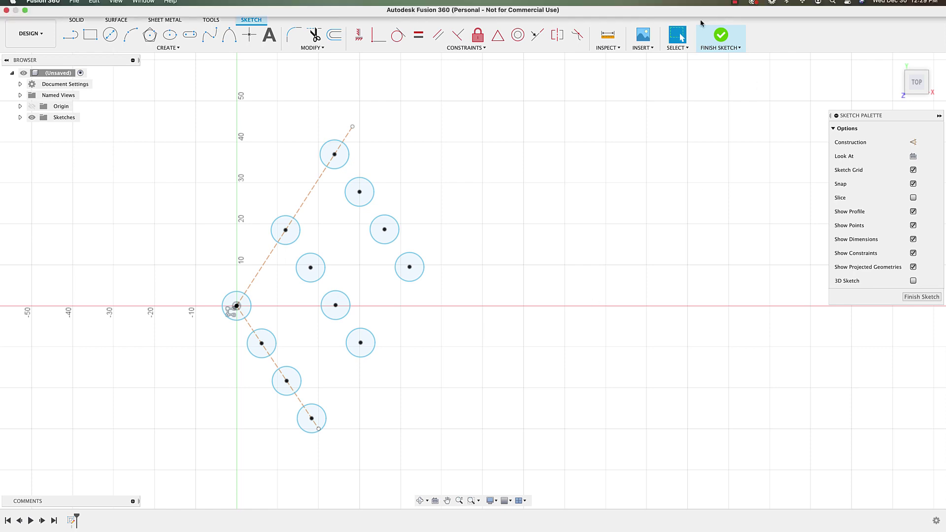
- Finish the sketch and extrude the original circle at the origin 4 mm as a new body
shift+middle_drag(467, 371, 467, 323)
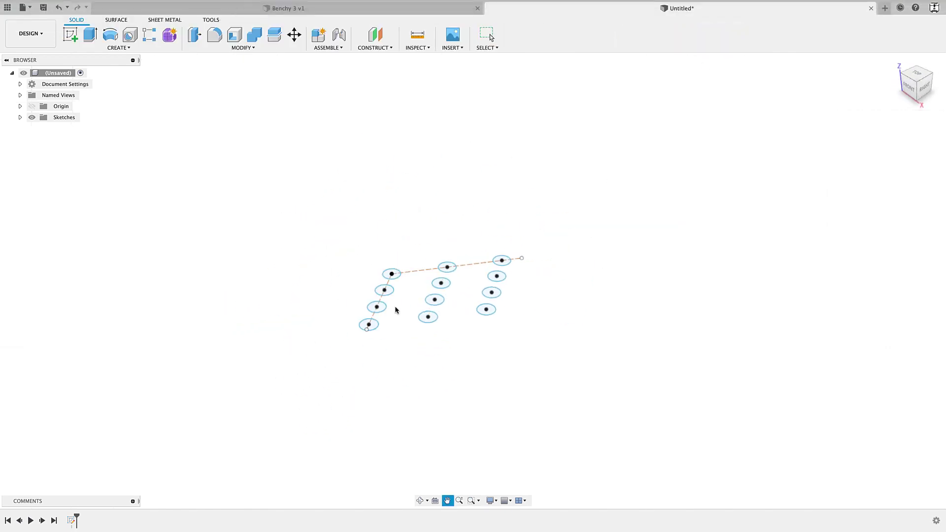
scroll(395, 309, up, 5)
click(359, 281)
key(e)
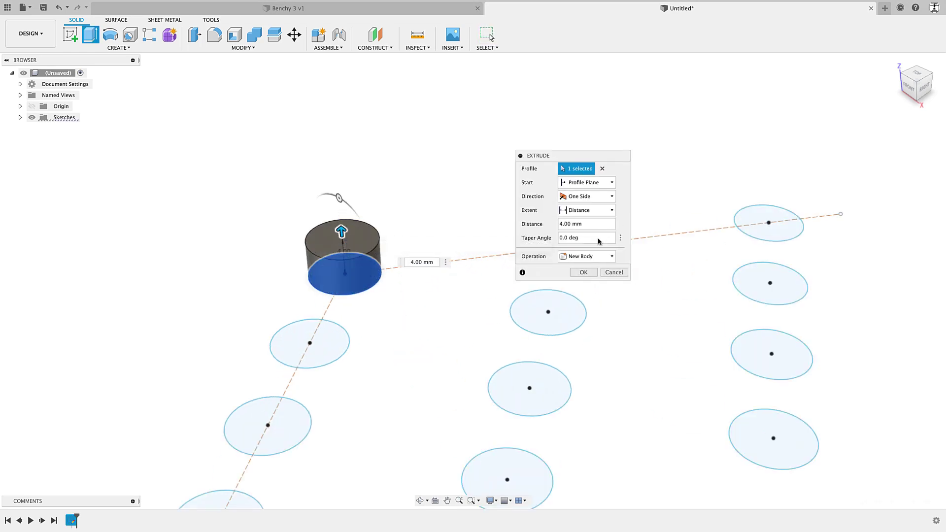
click(583, 272)
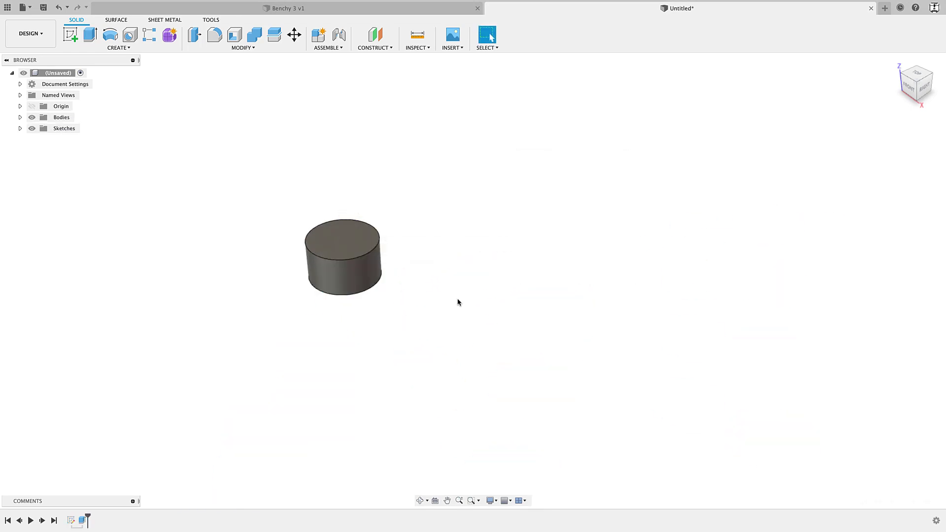
- Start a solid rectangular pattern, look from the top and make Sketch1 visible
click(115, 48)
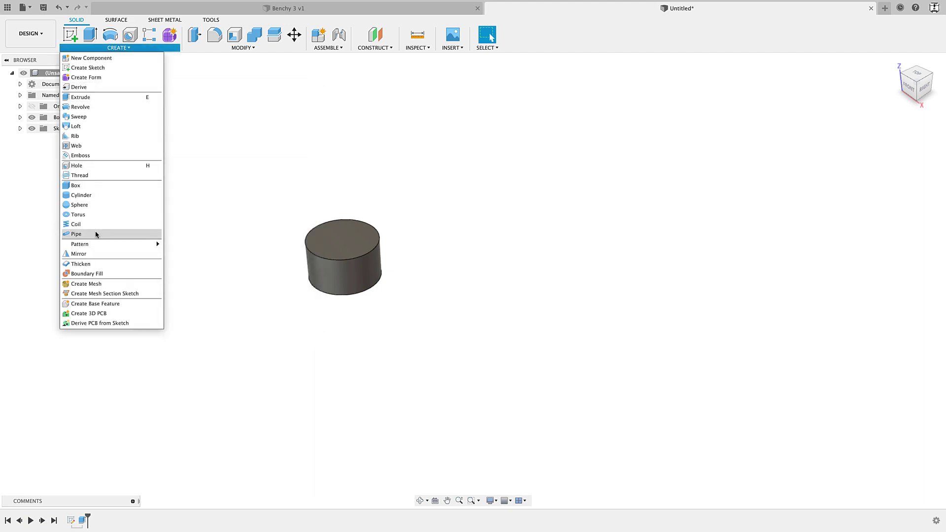
mouse_move(94, 244)
click(192, 244)
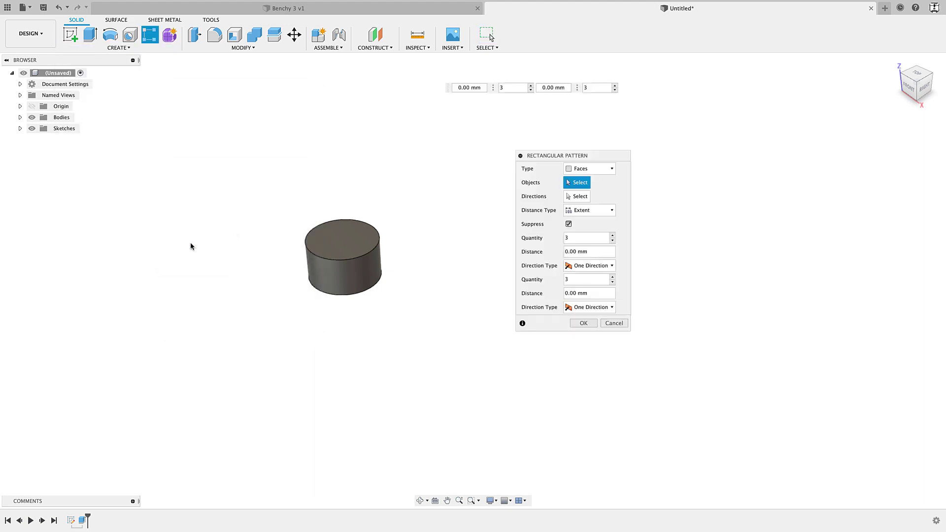
shift+middle_drag(395, 290, 399, 309)
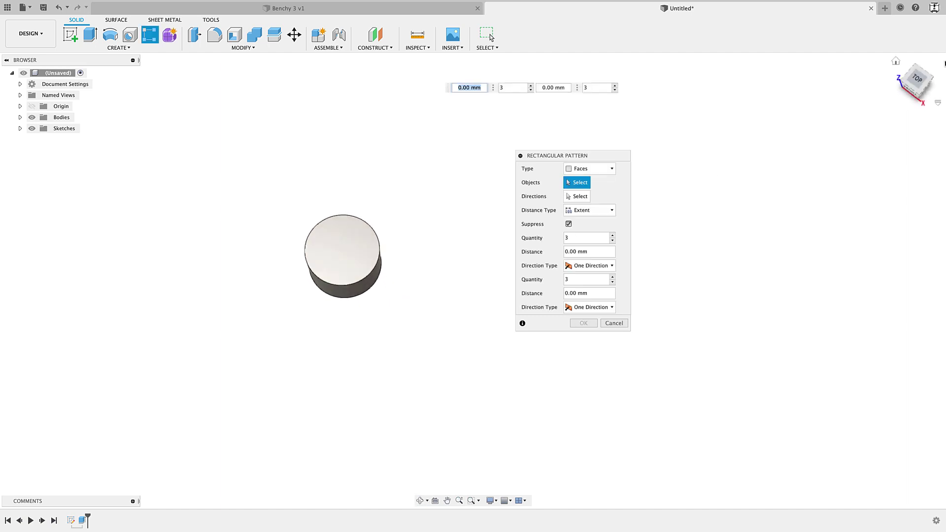
click(916, 78)
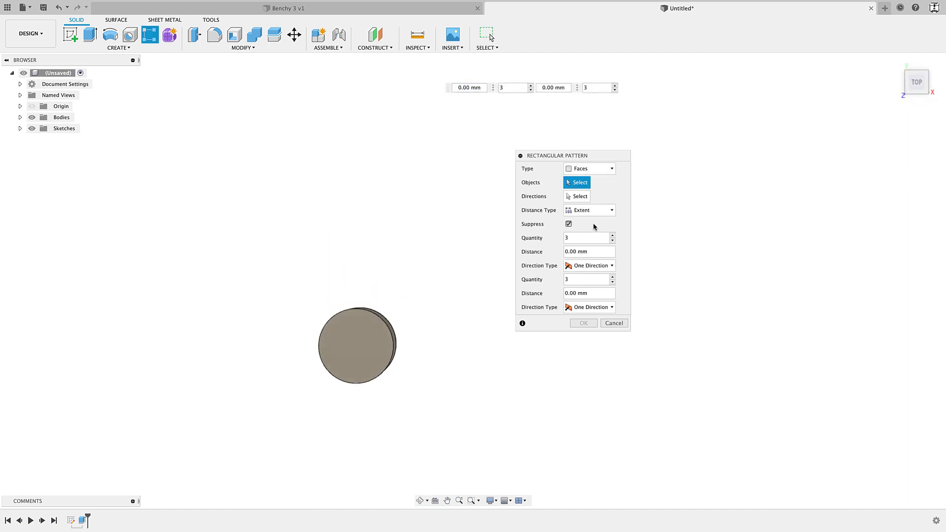
click(20, 128)
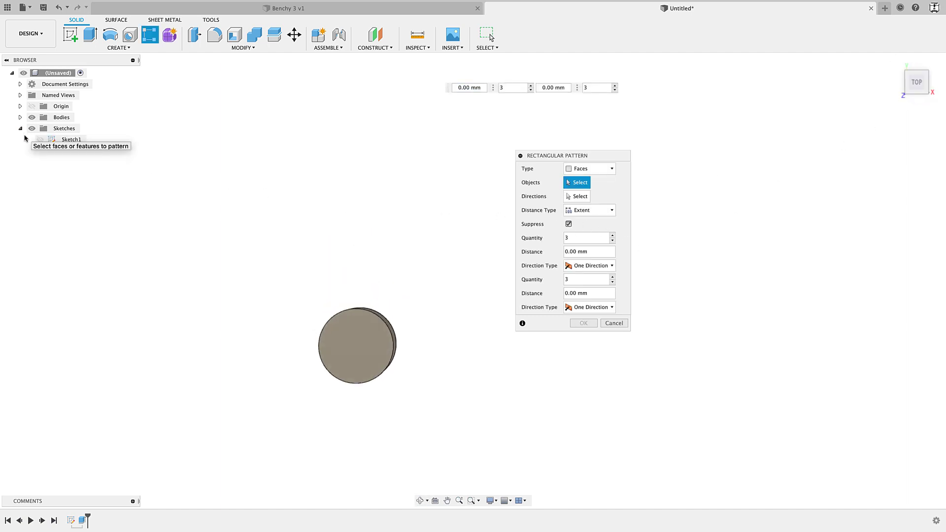
click(41, 141)
scroll(282, 270, down, 3)
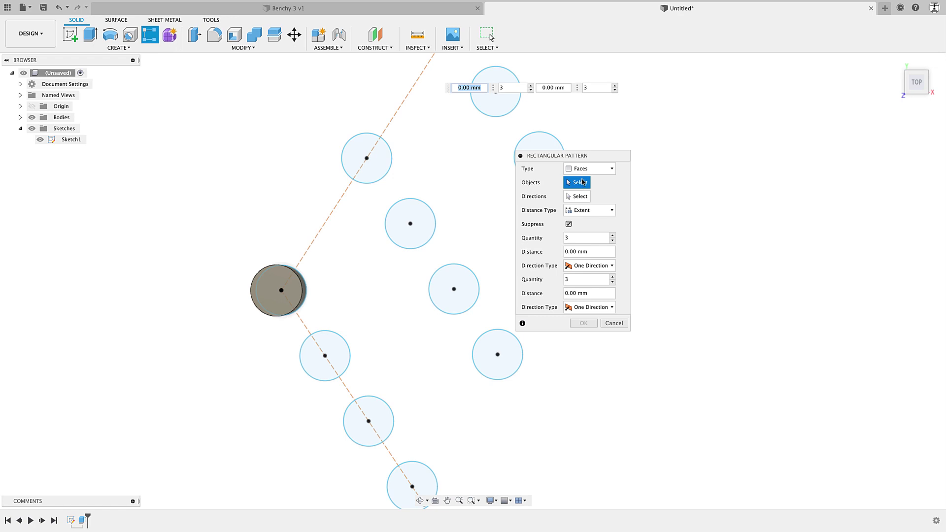
- Set the pattern type to Bodies and choose the cylinder as the object to pattern
click(589, 169)
click(588, 190)
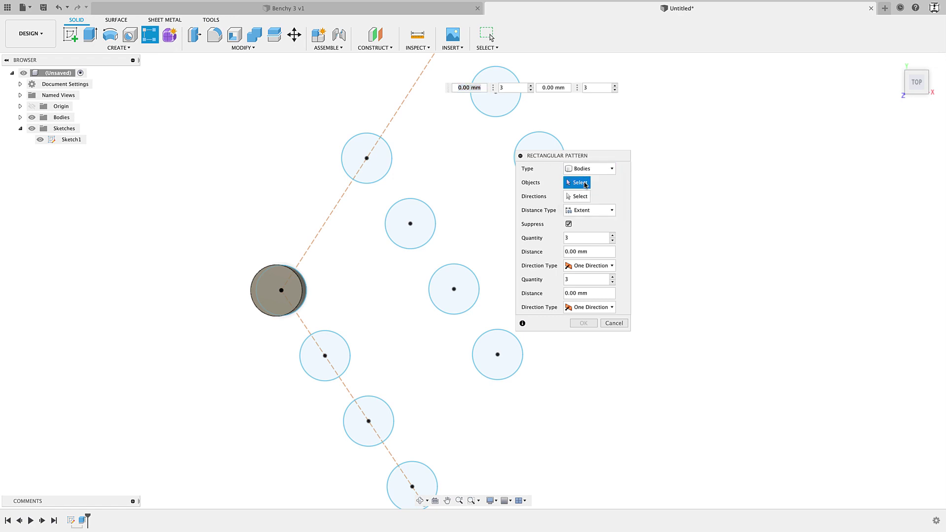
click(270, 305)
middle_drag(283, 330, 286, 317)
click(575, 196)
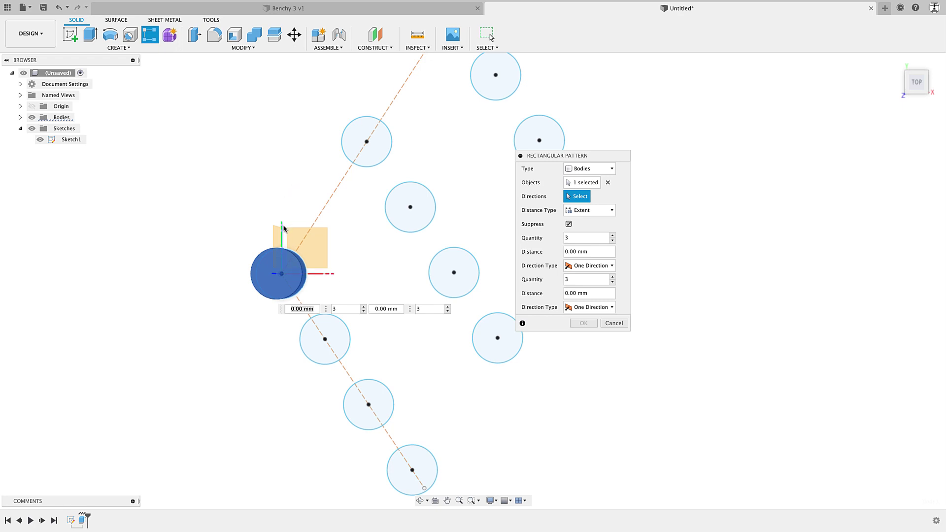
- Try patterning the cylinder 20 mm along the green axis and 16 mm along the red axis, then clear both directions
click(329, 273)
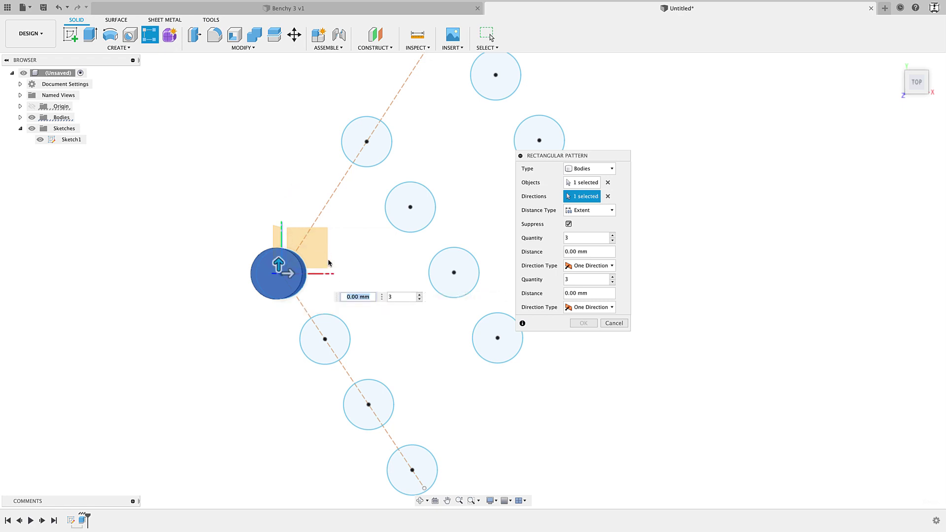
click(278, 268)
drag(278, 264, 278, 120)
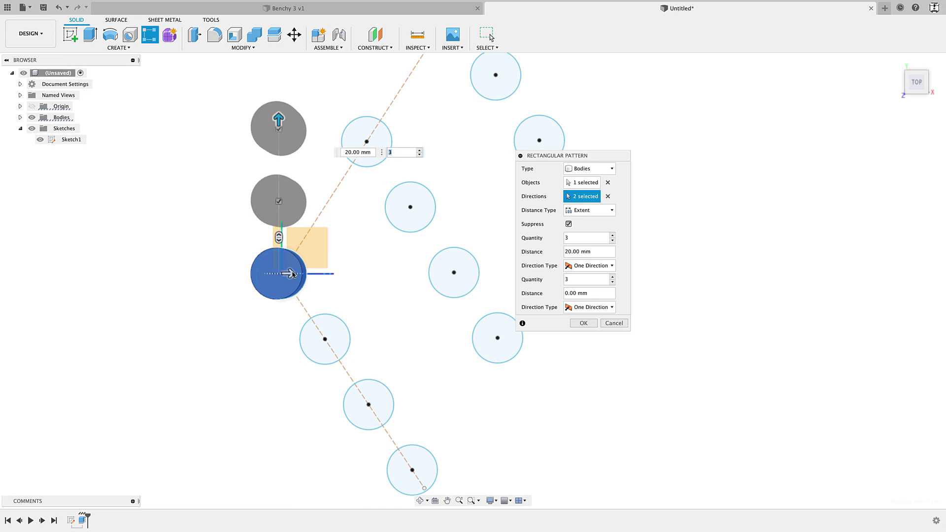
drag(294, 273, 404, 273)
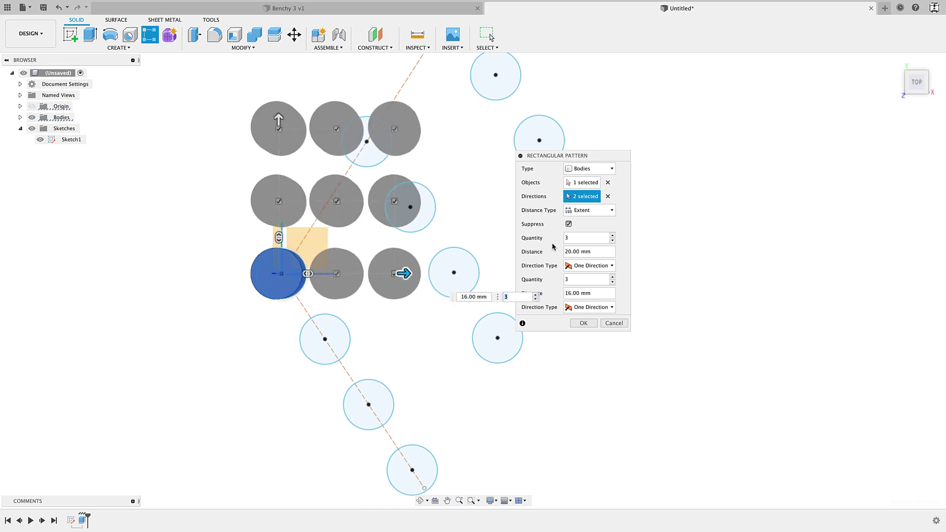
click(608, 197)
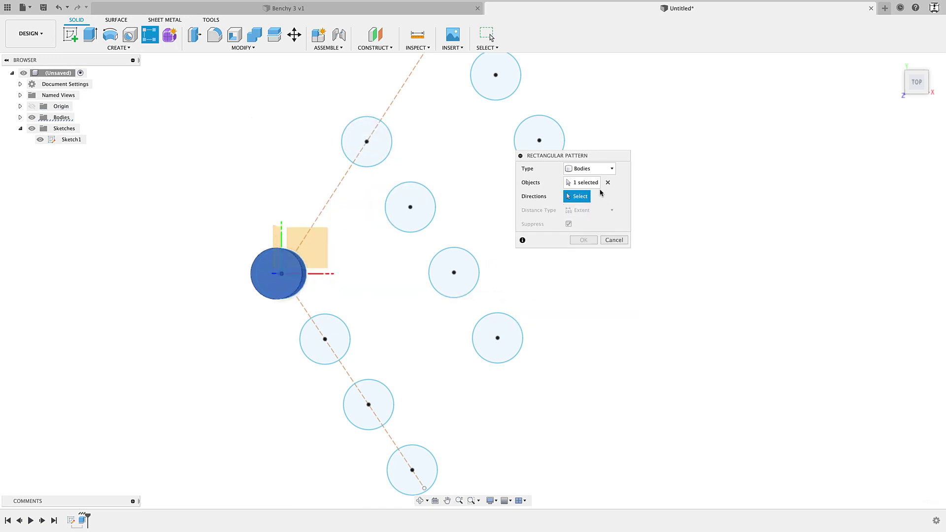
- Pattern the cylinder along the two construction lines, with extents of 44 mm on the upper and 33 mm on the lower
click(336, 192)
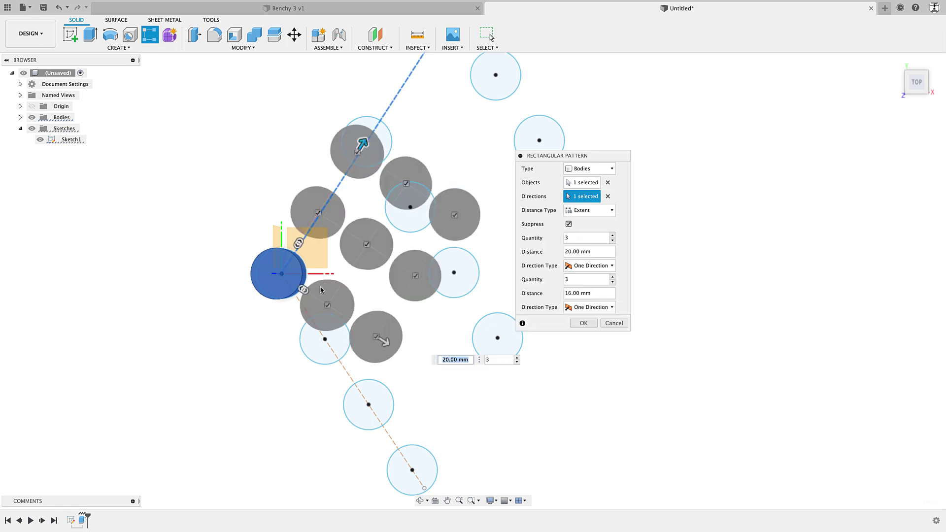
click(349, 378)
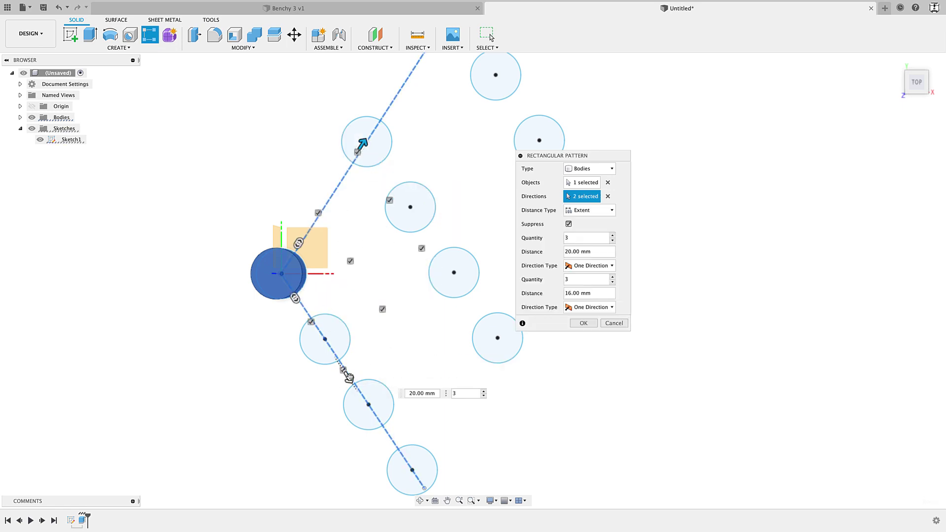
middle_drag(349, 378, 286, 345)
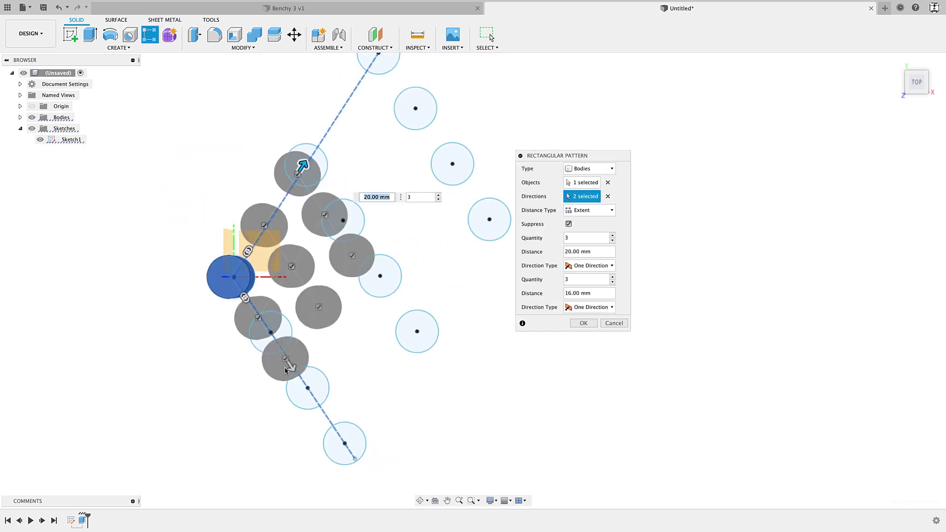
drag(291, 367, 350, 450)
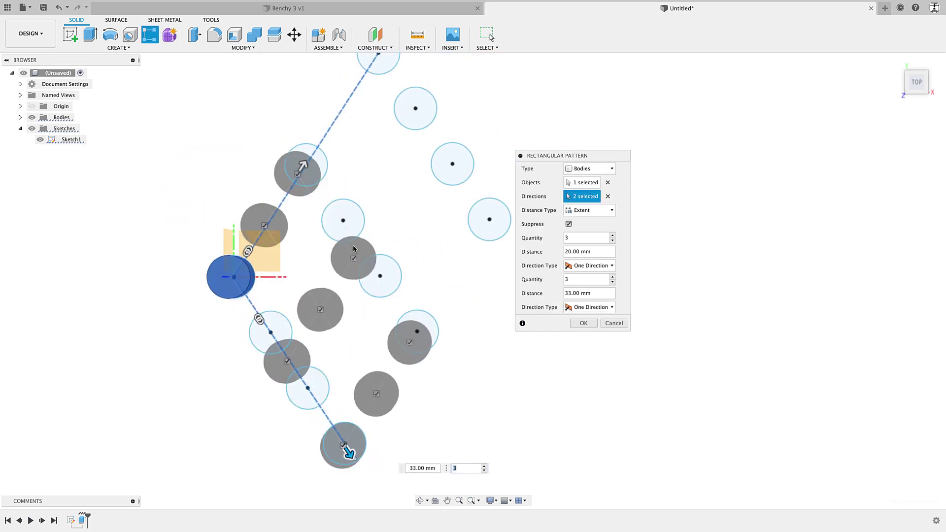
middle_drag(346, 173, 274, 254)
drag(234, 256, 299, 114)
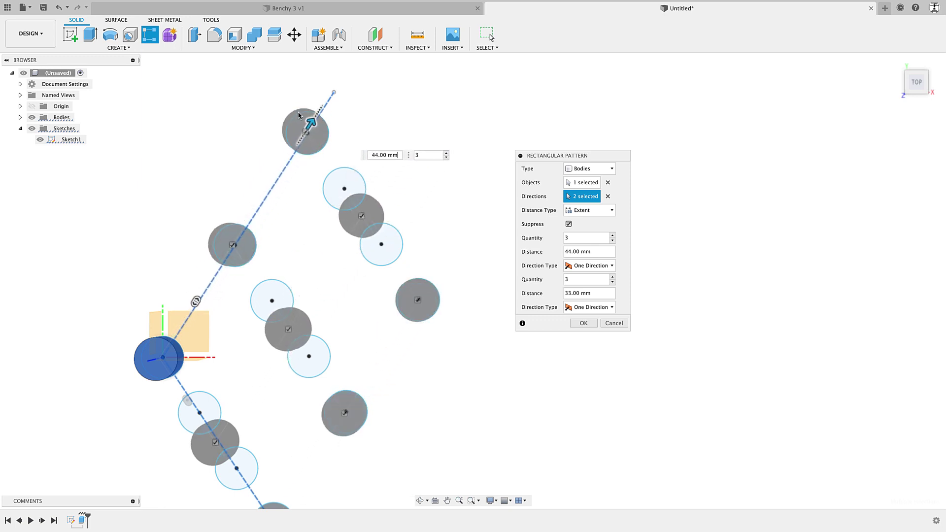
click(584, 323)
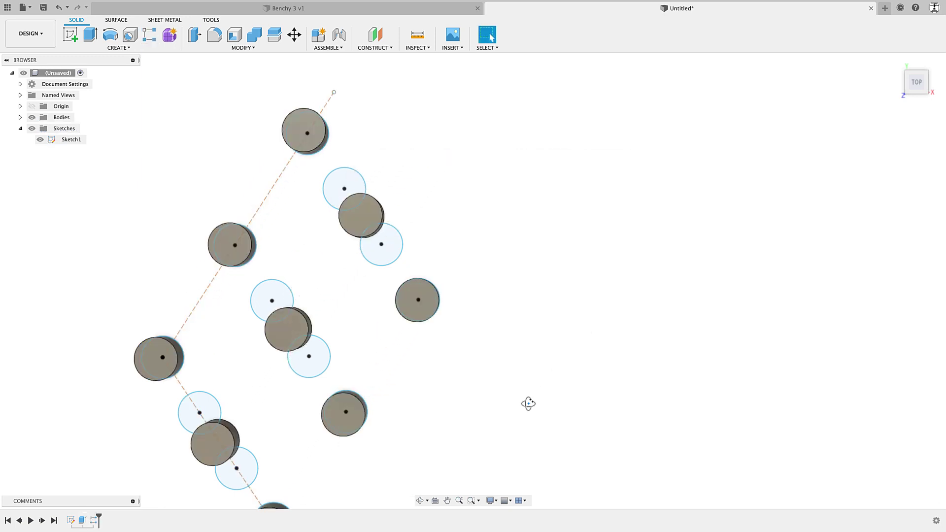
- Hide Sketch1 to view only the patterned cylinders at an angle, and show it again
shift+middle_drag(528, 404, 542, 374)
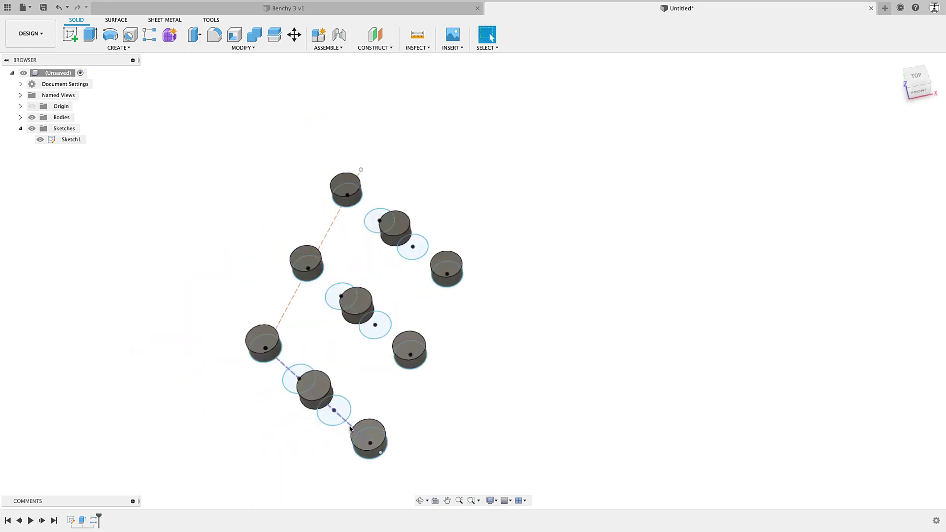
click(334, 410)
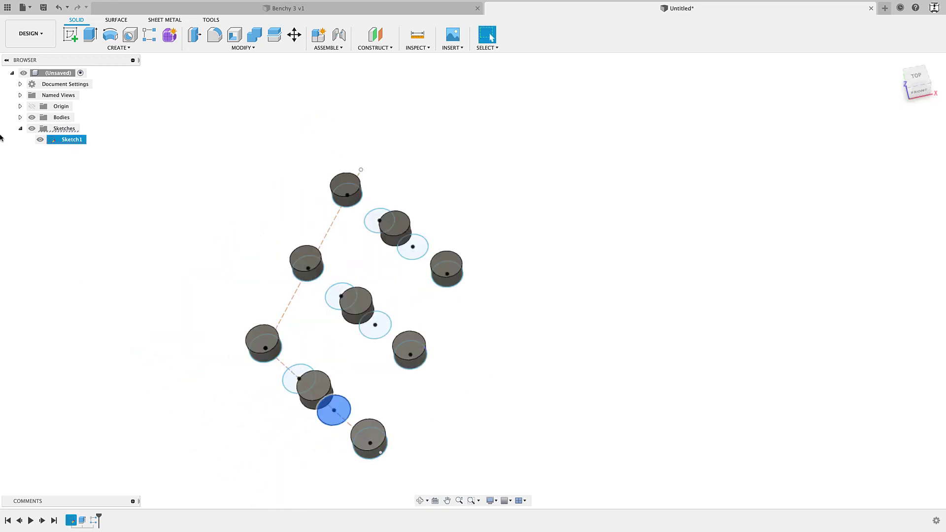
click(40, 140)
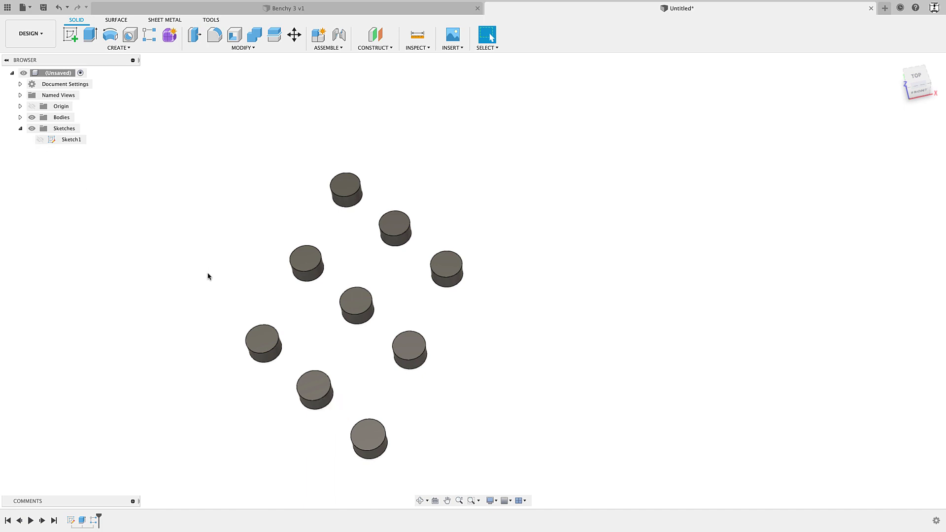
click(42, 140)
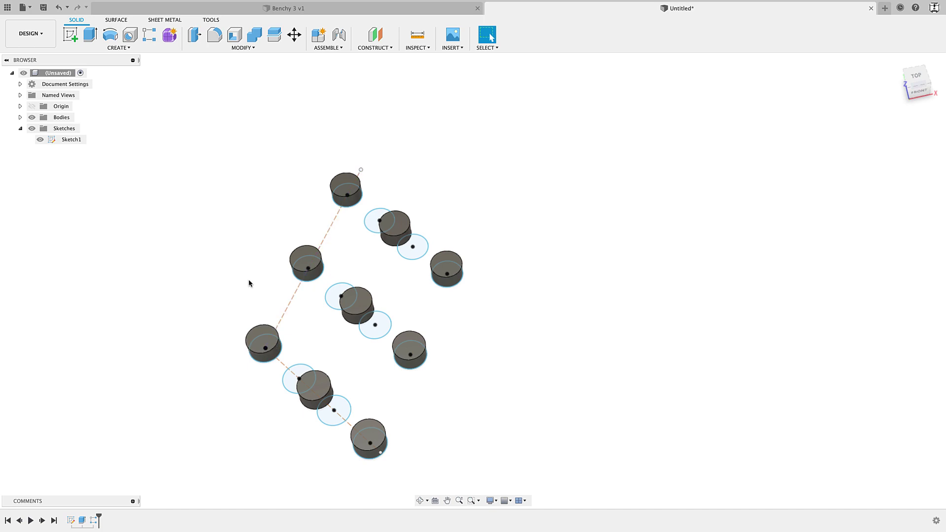
- Hide the whole Sketches folder so that only the patterned cylinders are displayed
click(326, 298)
shift+click(389, 326)
click(418, 323)
click(31, 128)
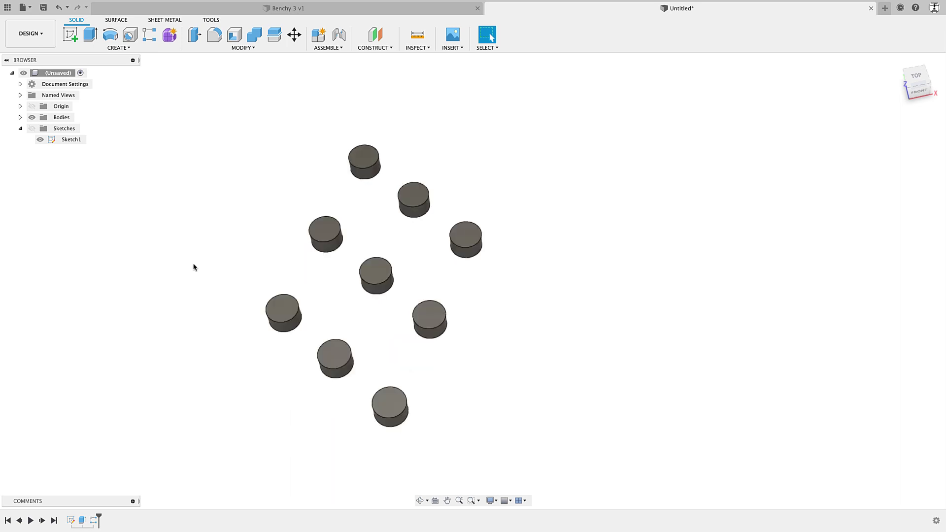